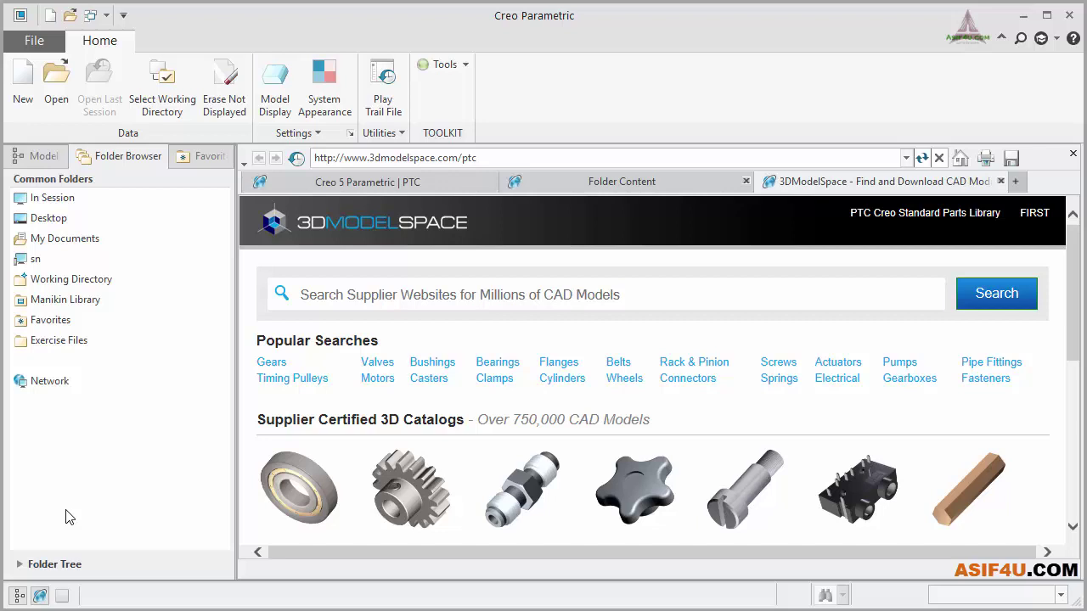
Create new solid part PRT0002 from the default template with its datum planes and coordinate system
left_click(23, 85)
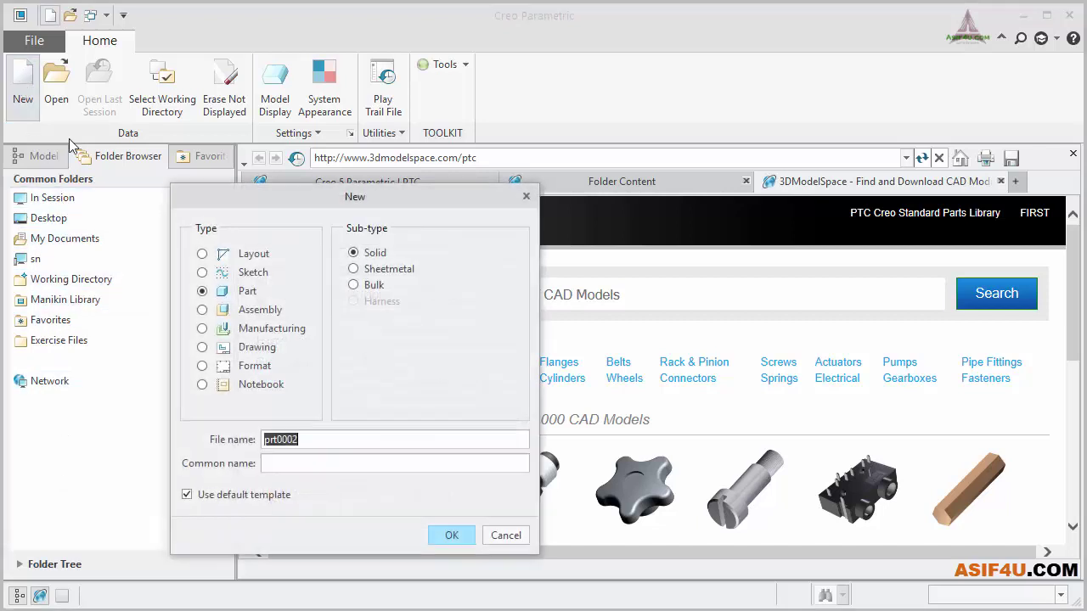
left_click(465, 542)
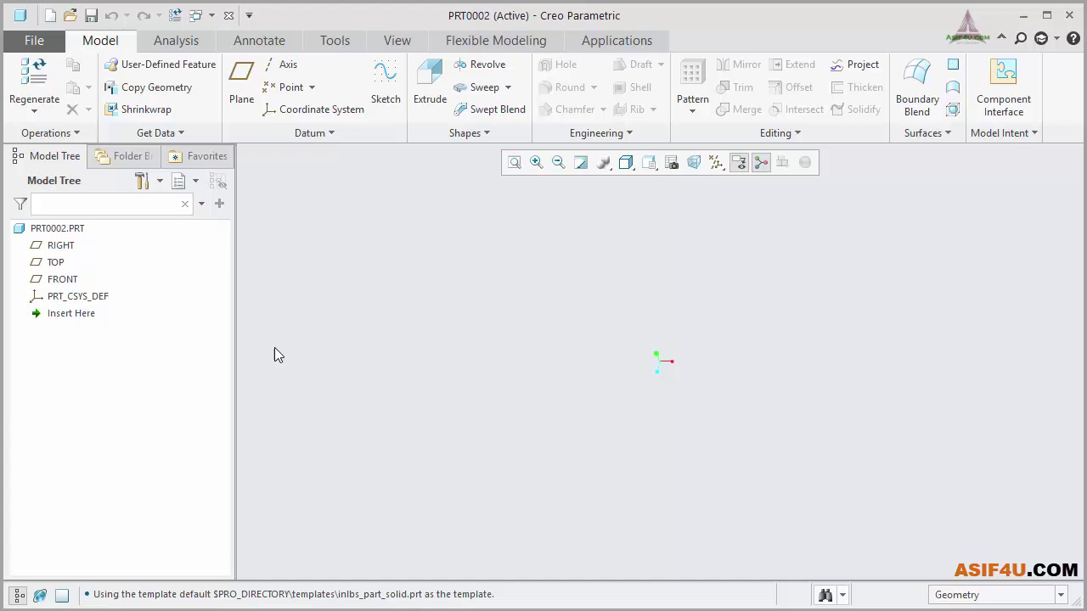
double_click(22, 16)
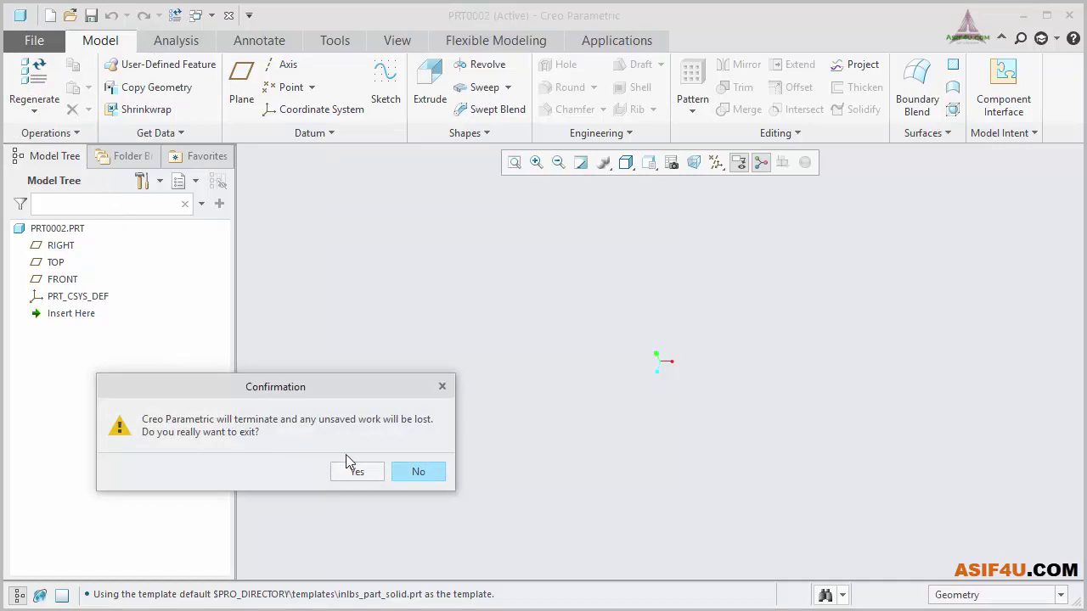
left_click(418, 475)
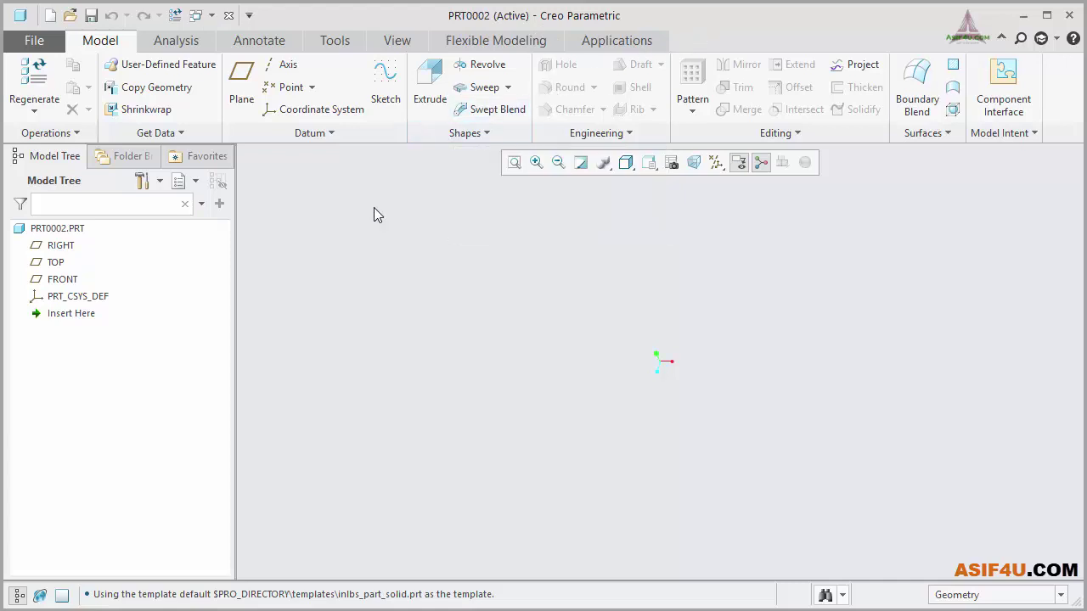
left_click(213, 46)
left_click(264, 44)
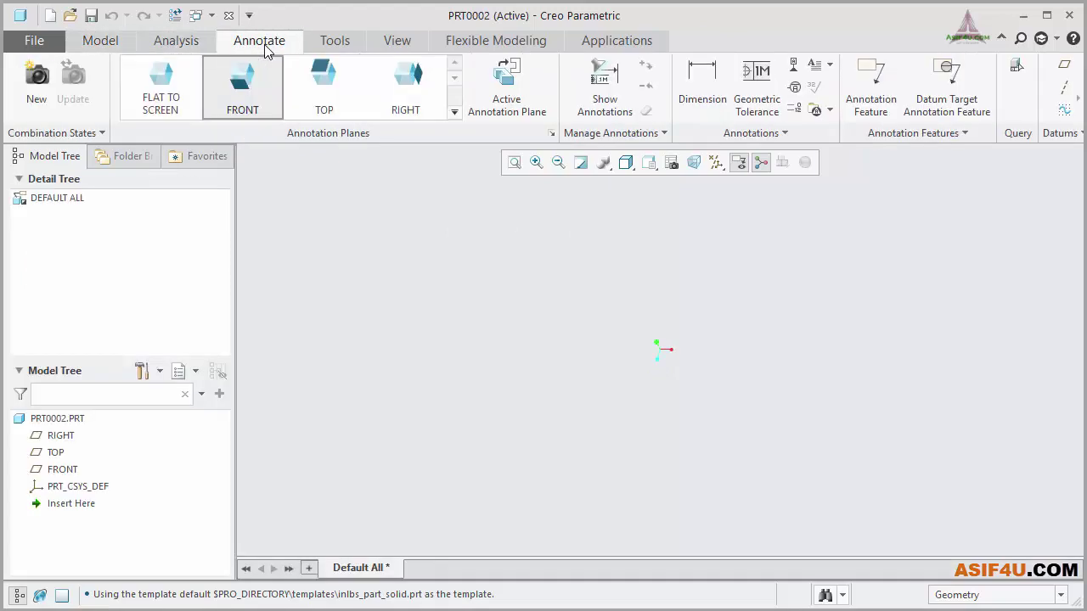
left_click(102, 43)
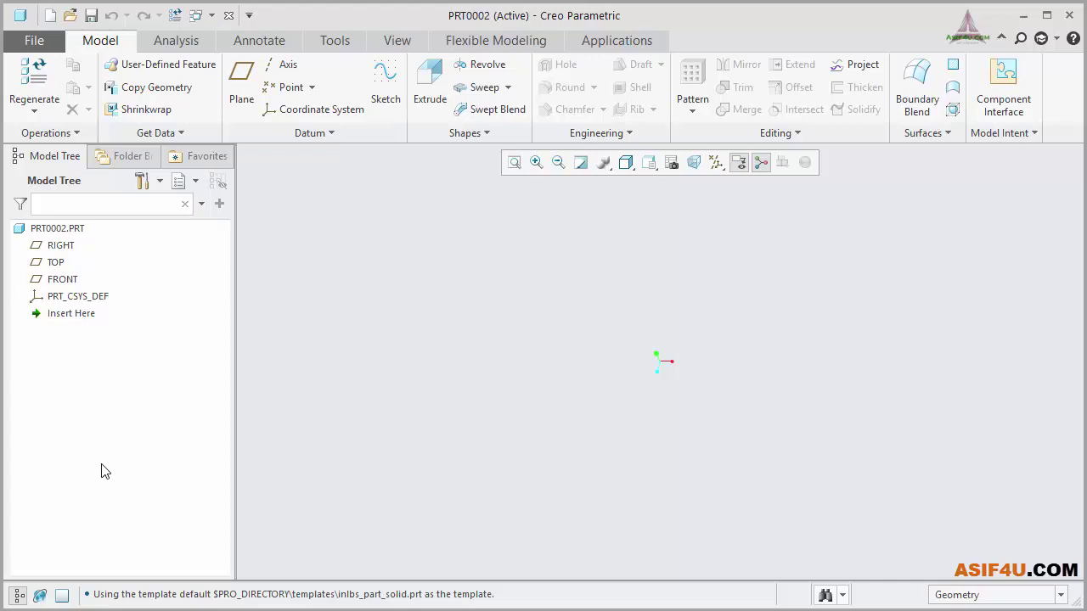
left_click(104, 161)
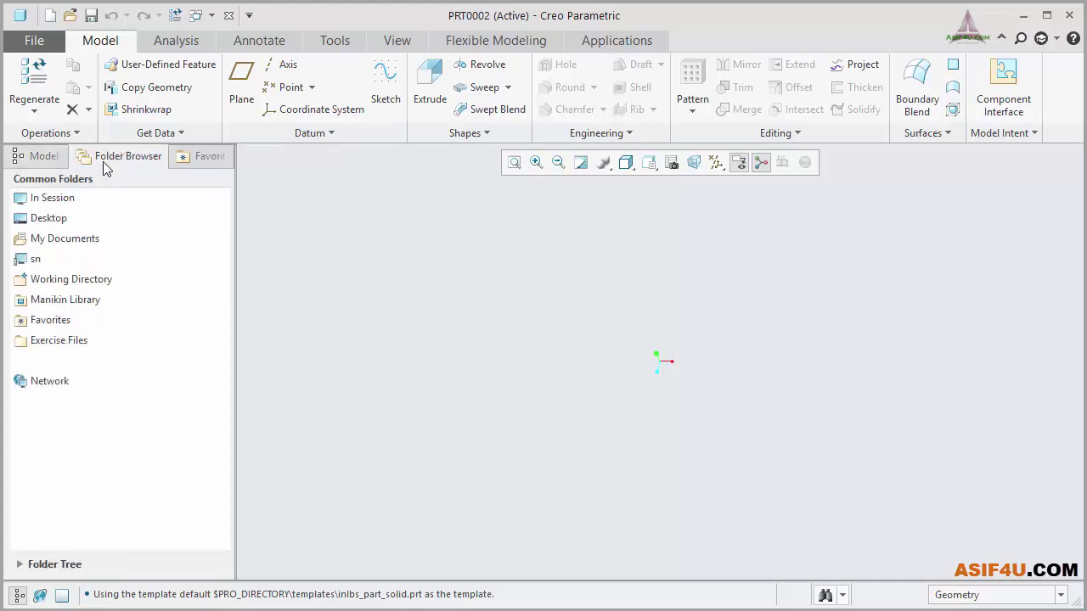
left_click(195, 161)
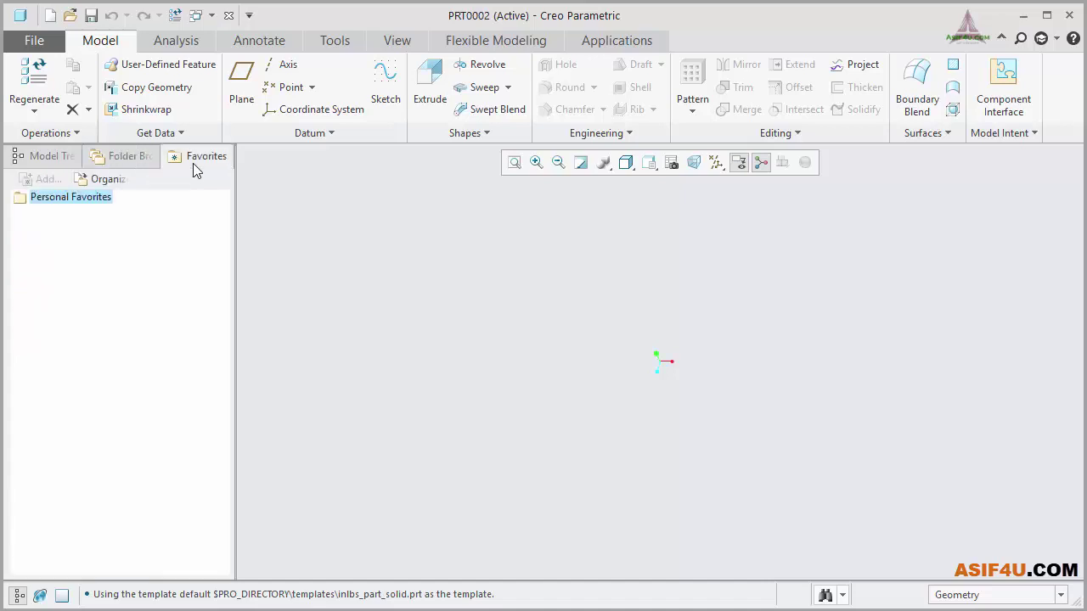
left_click(54, 162)
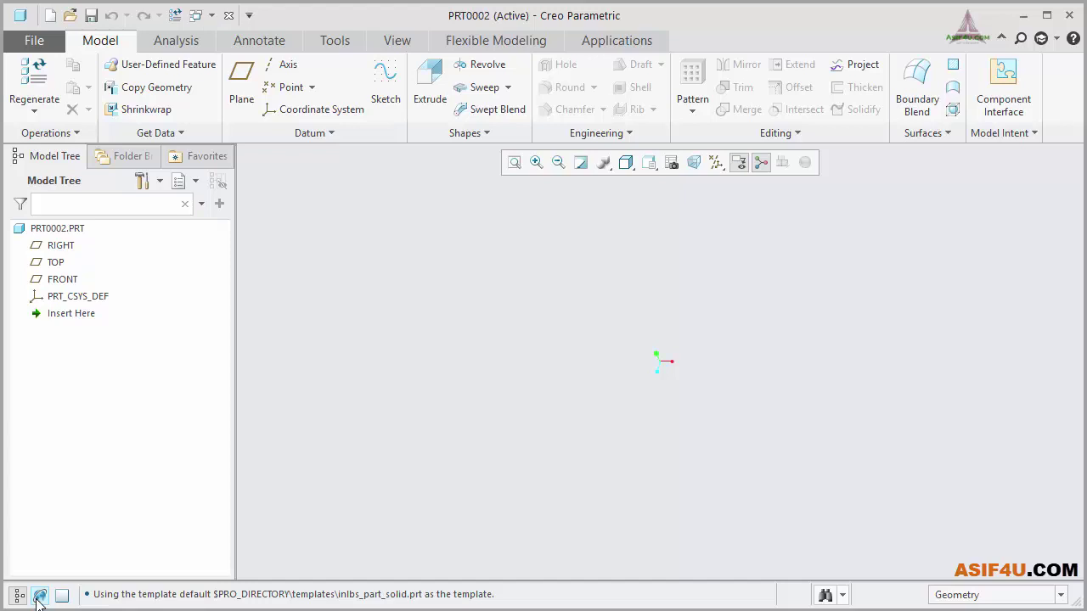
Open the web browser, check the selection filter list without changing it, and switch to PRT0001 with Ctrl+W
left_click(38, 596)
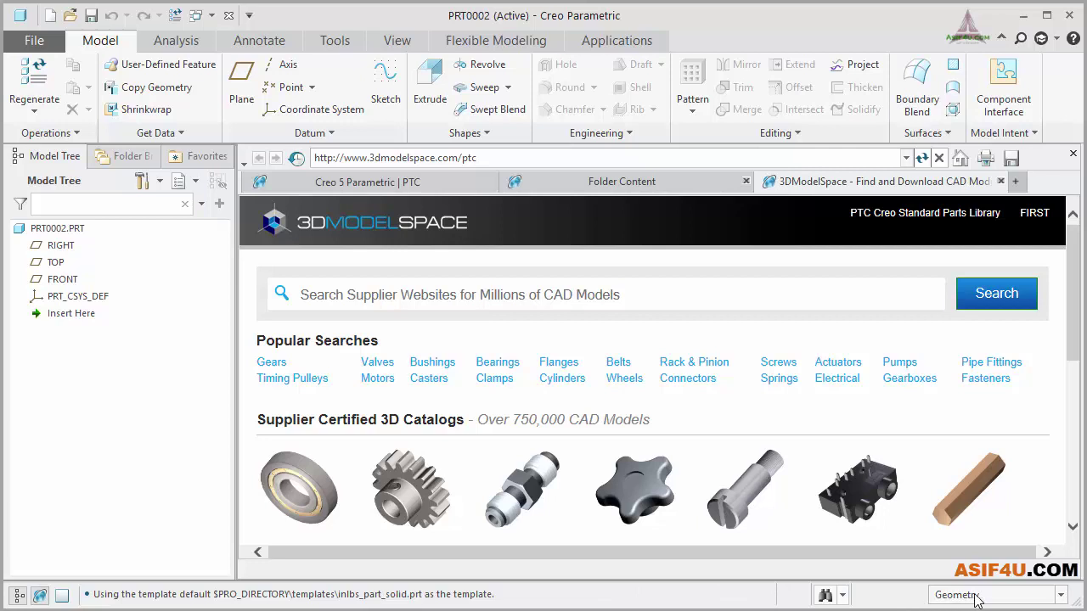
left_click(1062, 595)
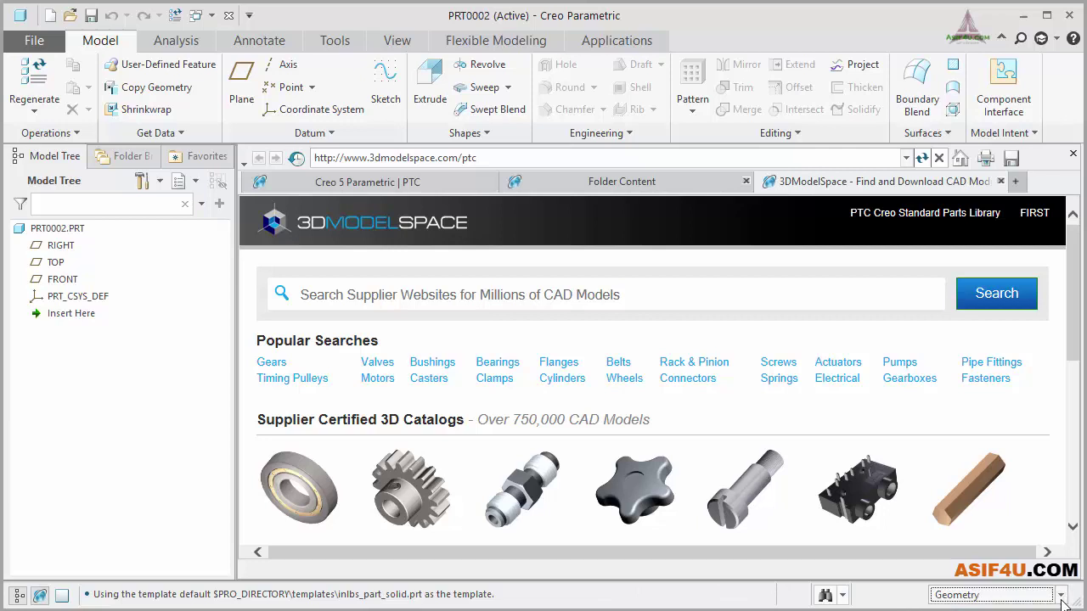
left_click(1003, 596)
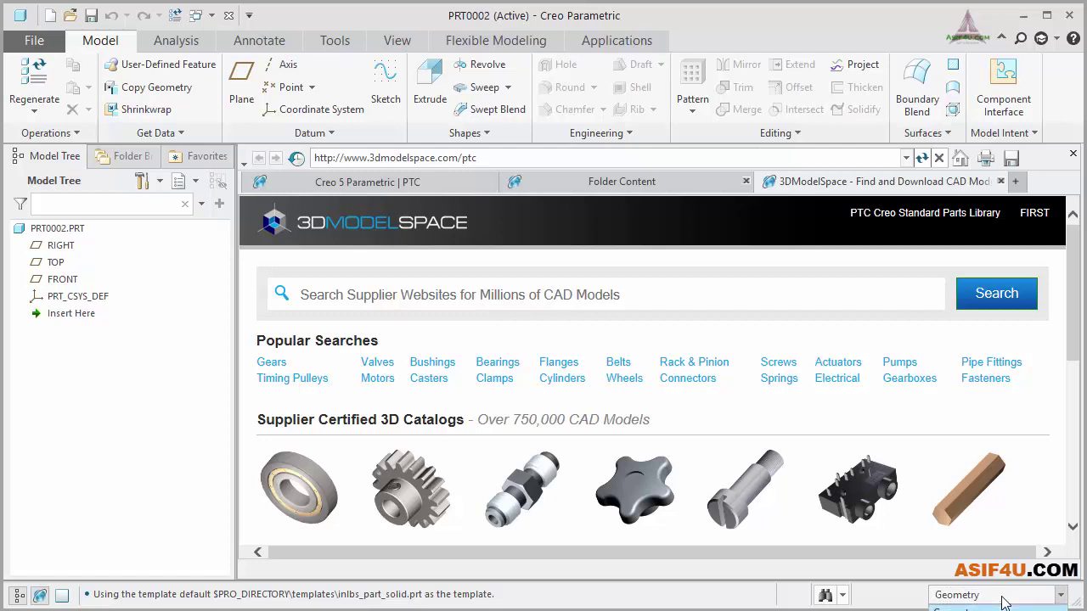
left_click(1003, 598)
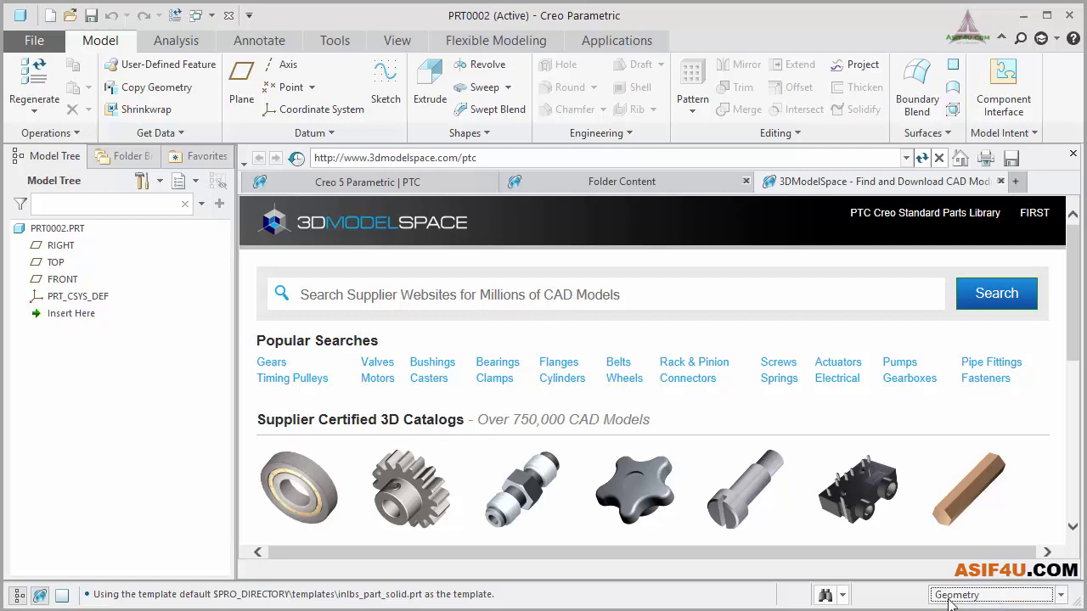
key("ctrl+w")
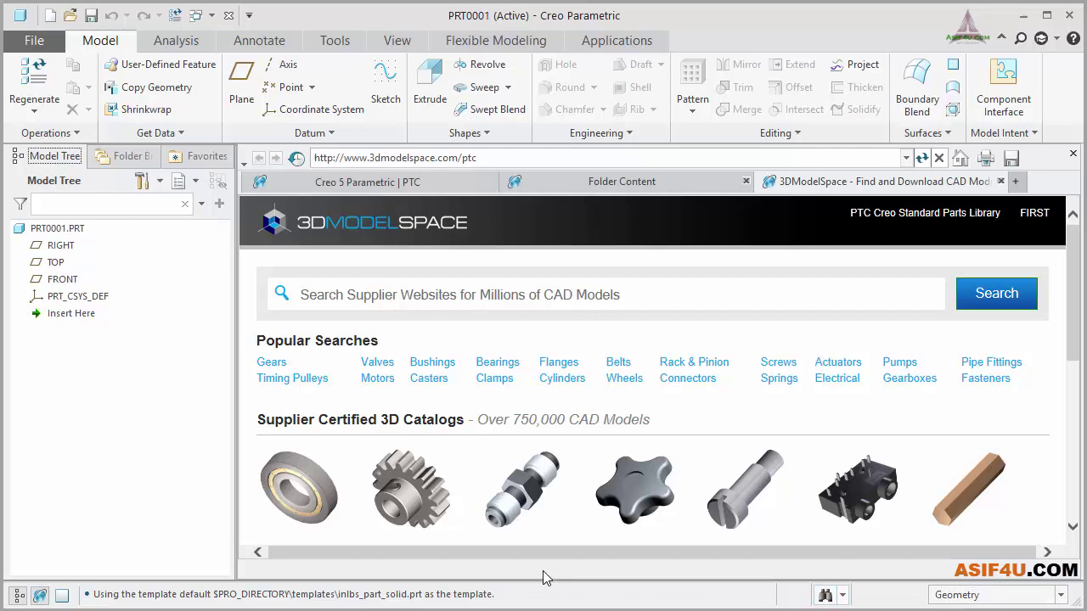
Close the browser, sketch an origin-centred circle on FRONT, then restore the standard orientation
left_click(40, 594)
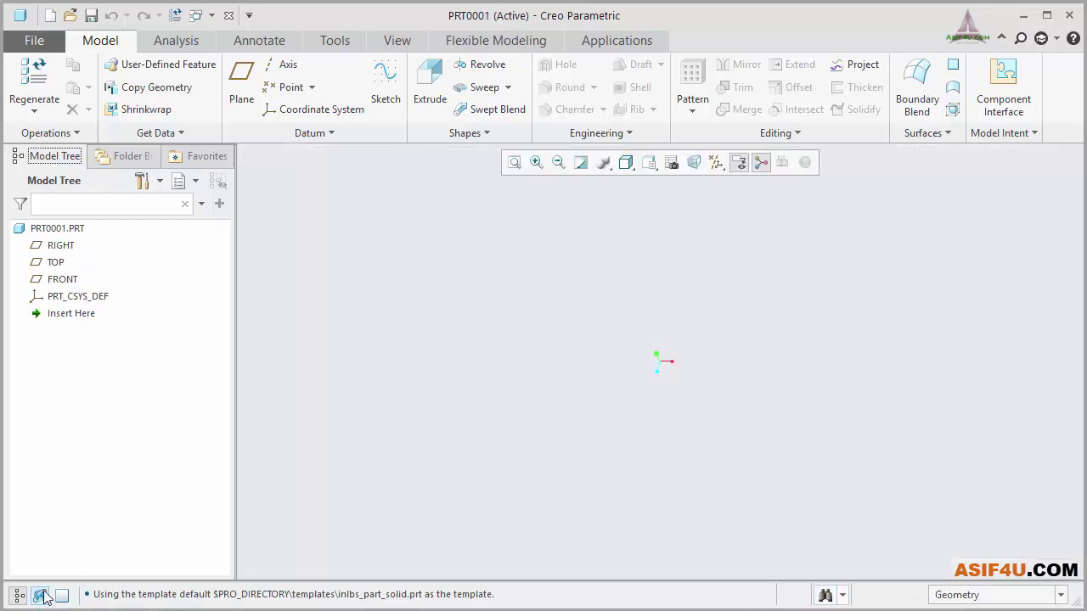
left_click(66, 279)
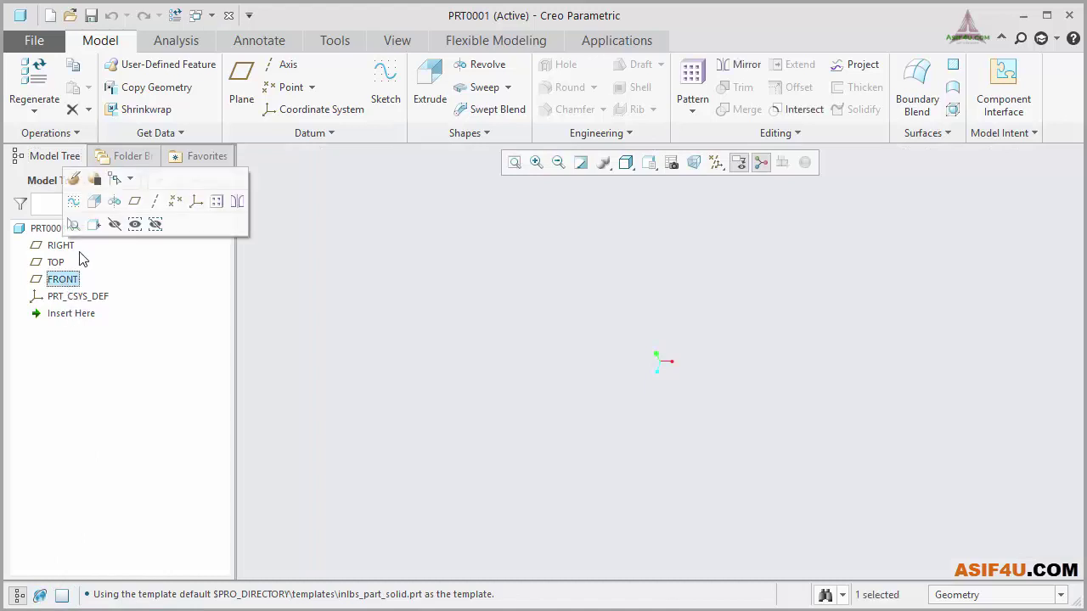
left_click(73, 201)
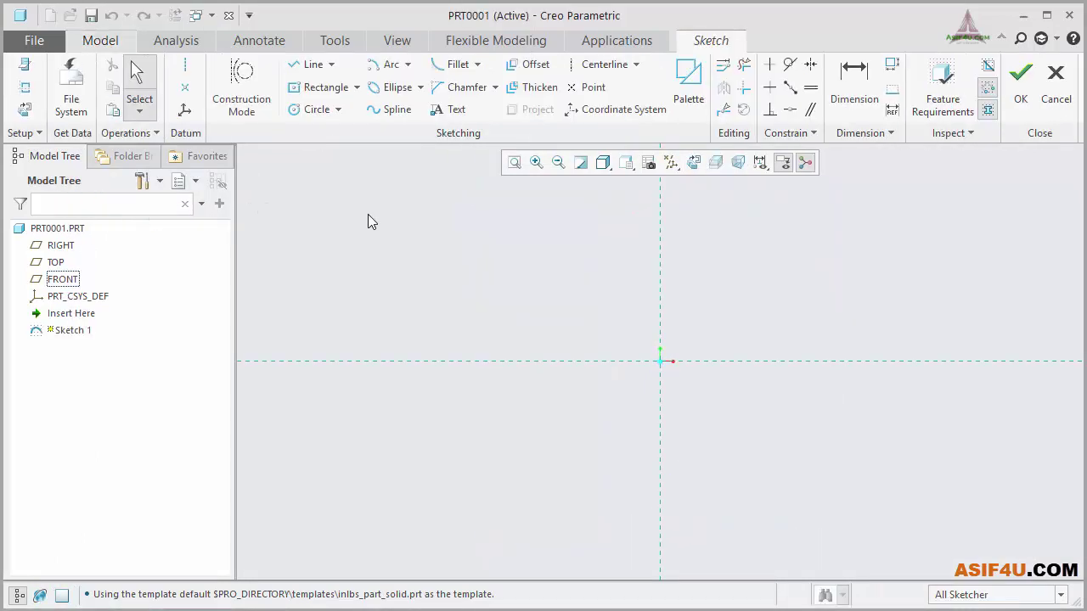
left_click(316, 110)
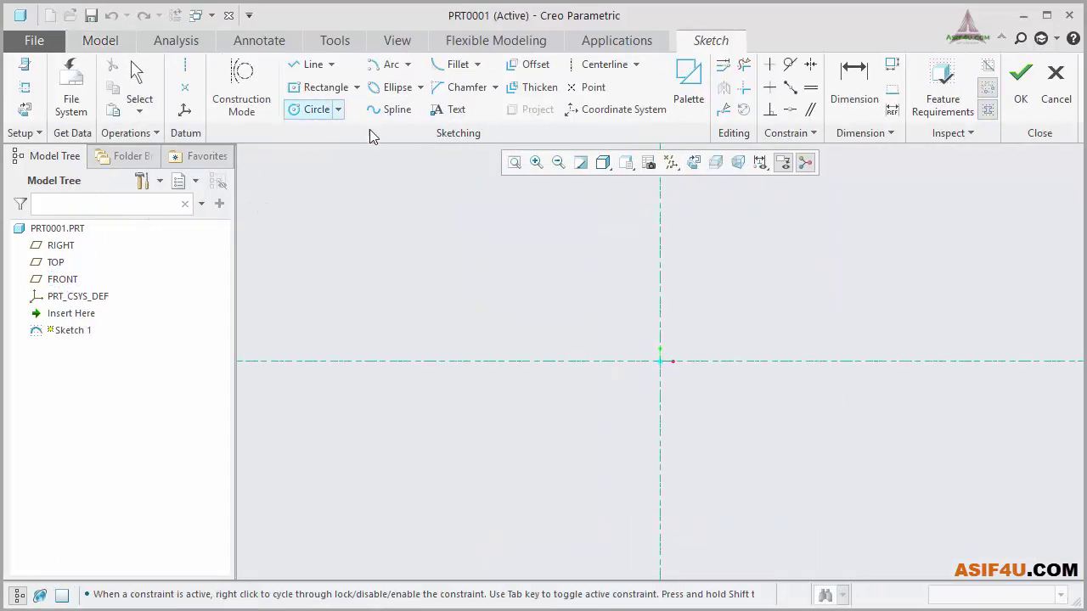
left_click(661, 363)
left_click(592, 458)
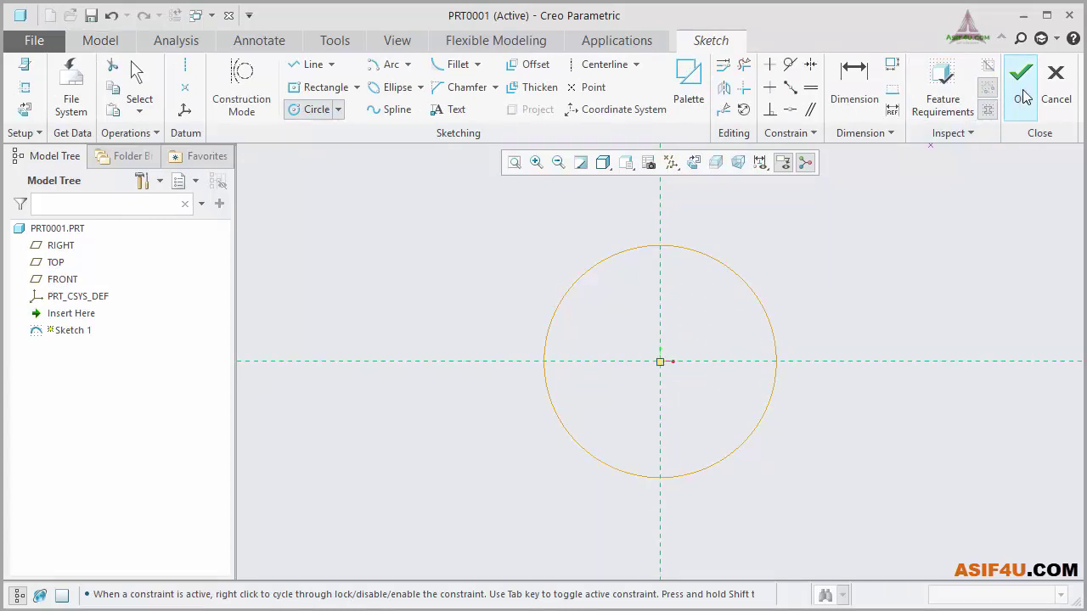
left_click(1024, 96)
left_click(648, 162)
left_click(684, 178)
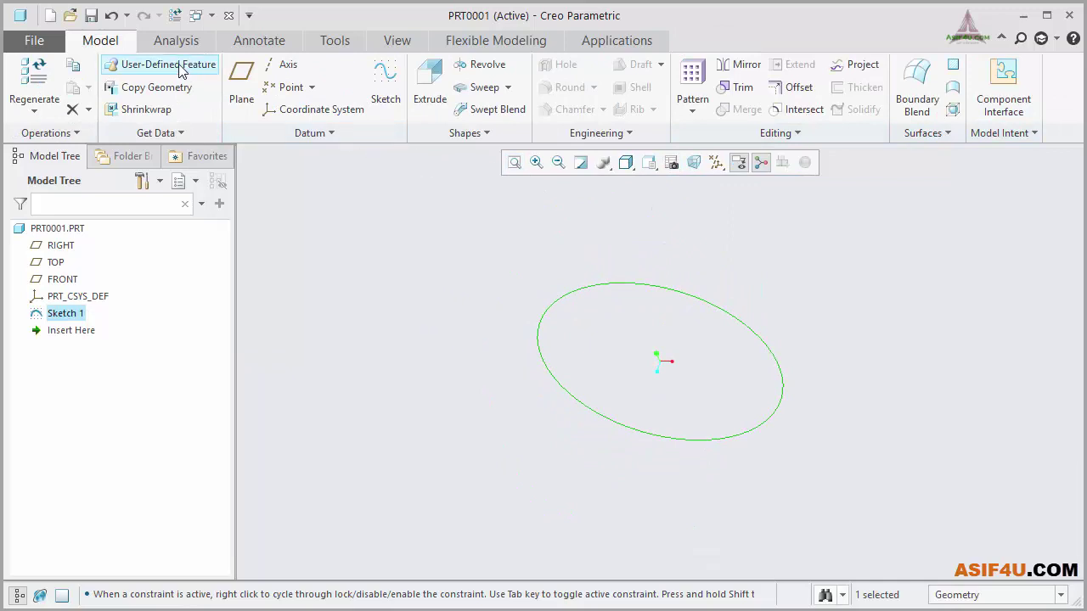
Extrude the circle blind 143.10 into the cylinder Extrude 1, reviewing its placement, options and properties
left_click(425, 81)
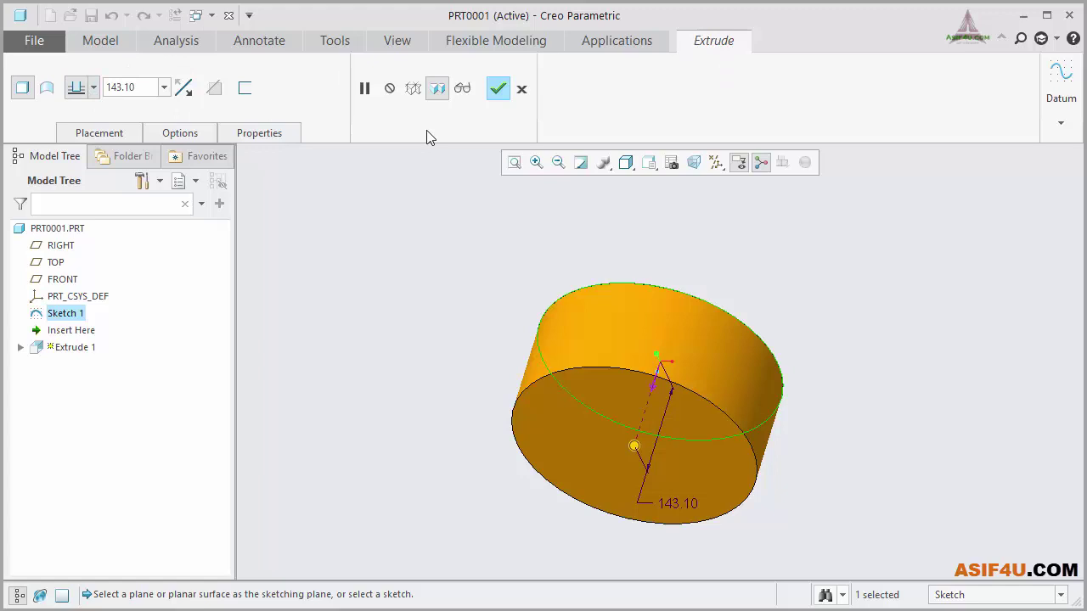
left_click(111, 136)
left_click(197, 135)
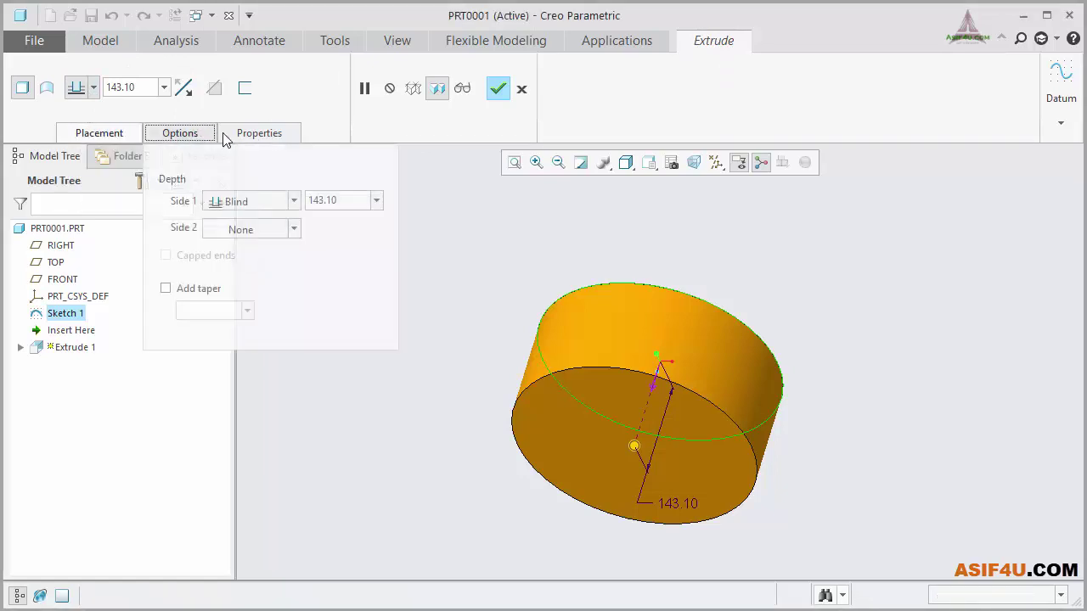
left_click(250, 132)
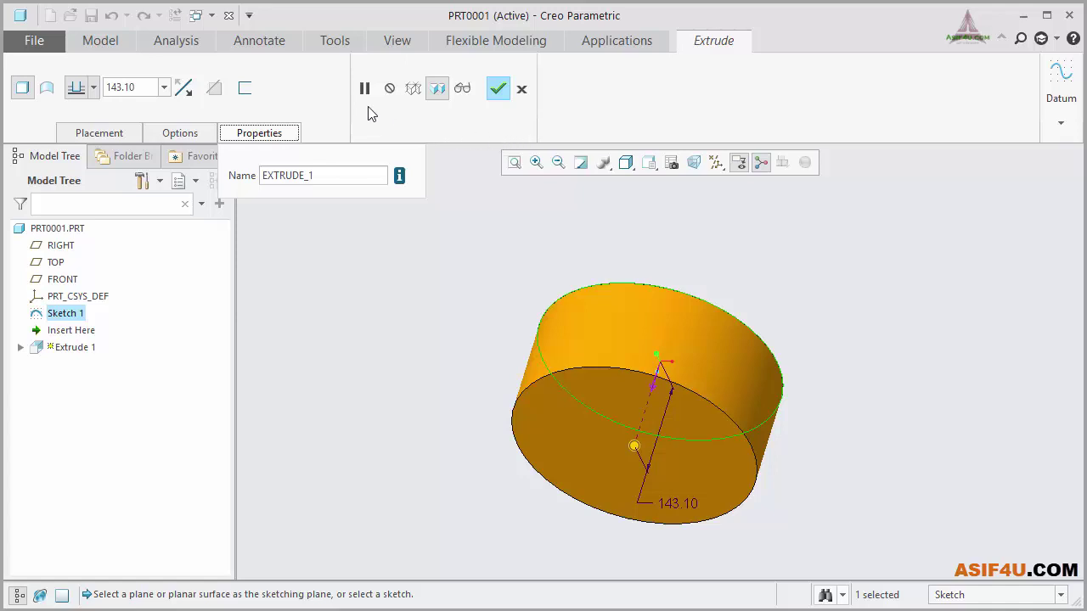
left_click(498, 89)
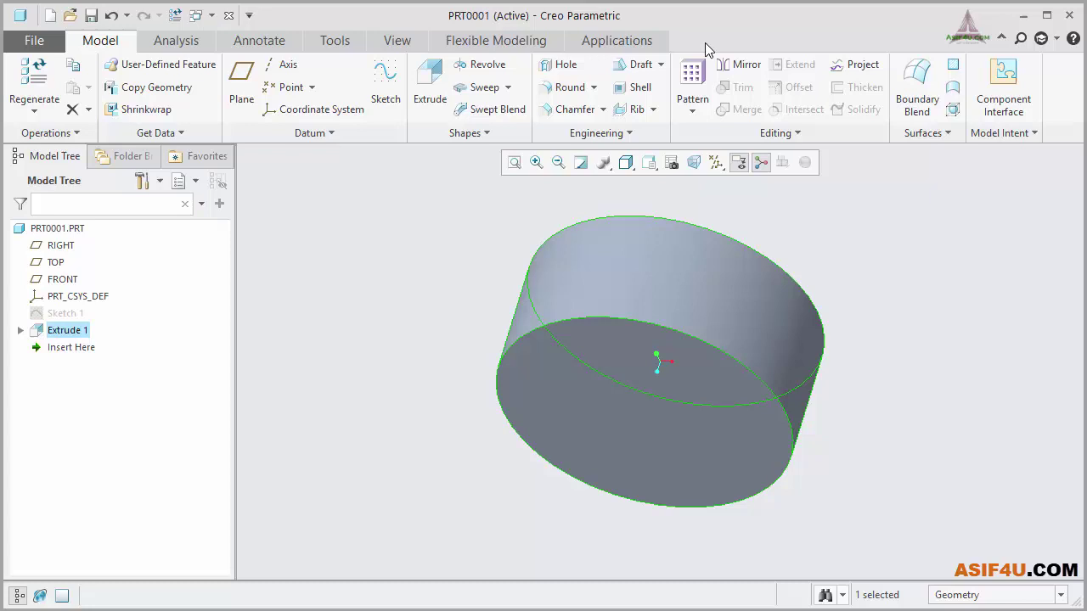
left_click(409, 308)
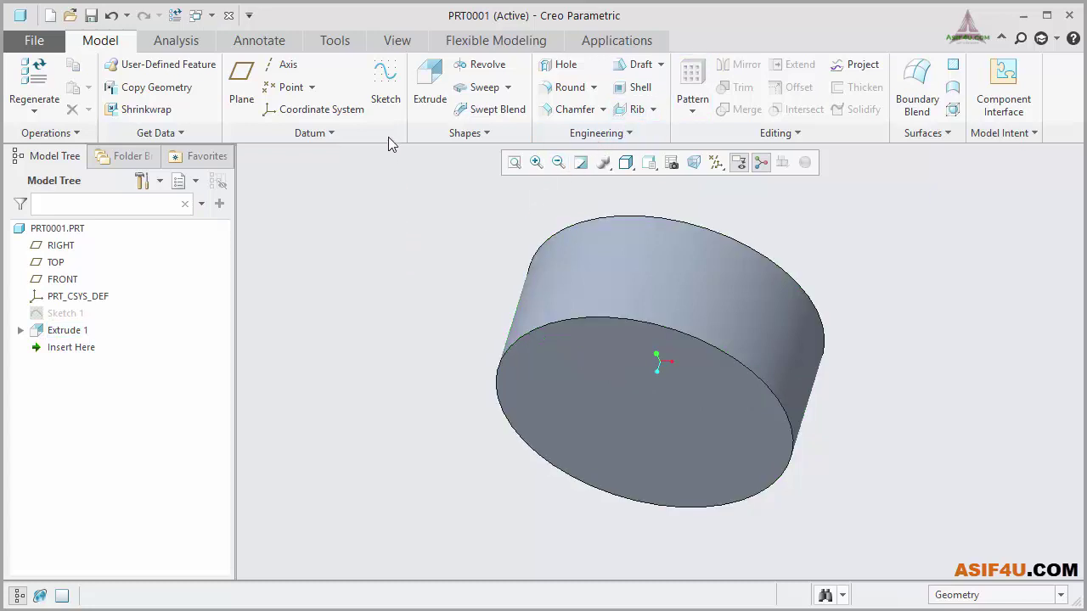
left_click(385, 100)
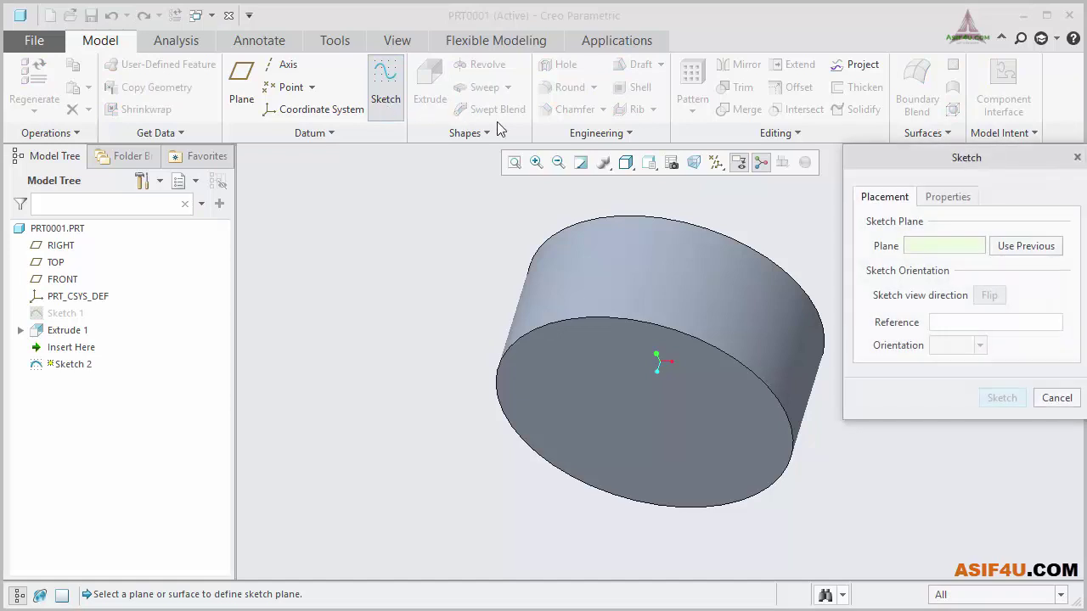
left_click_drag(906, 163, 331, 178)
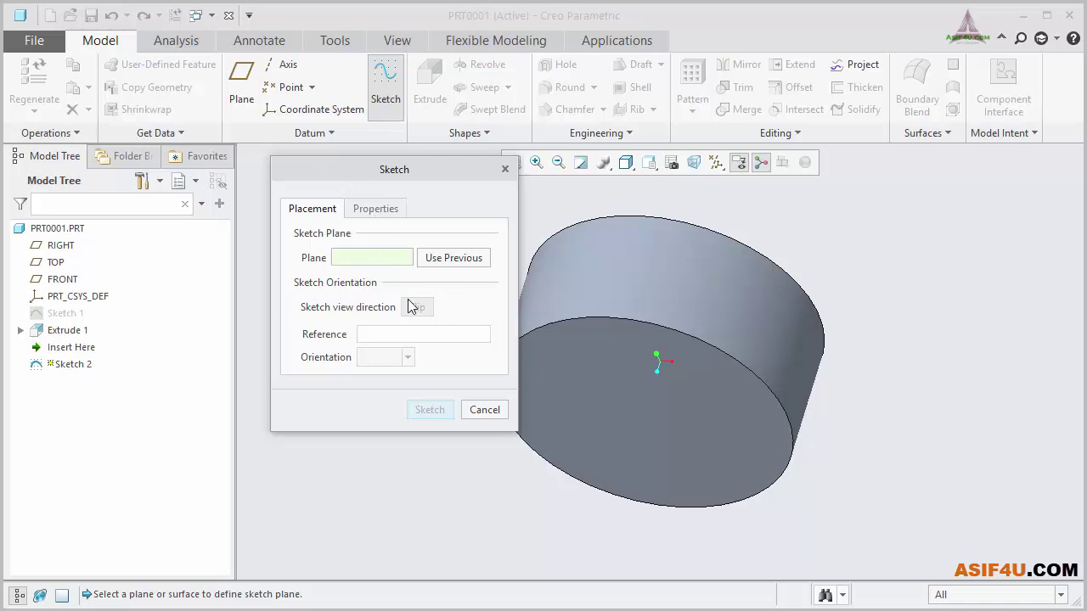
left_click(481, 410)
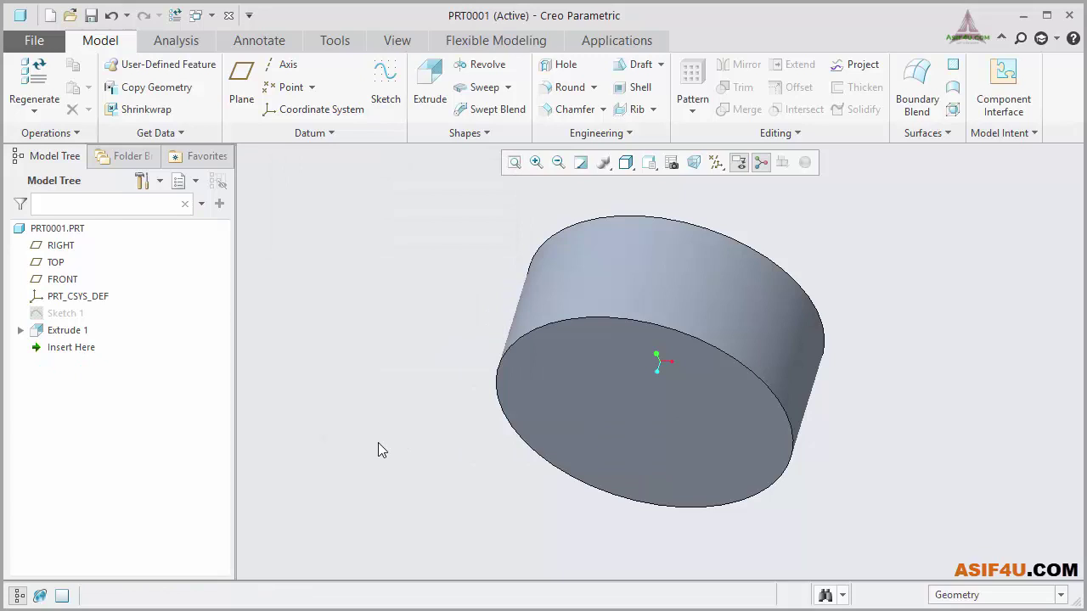